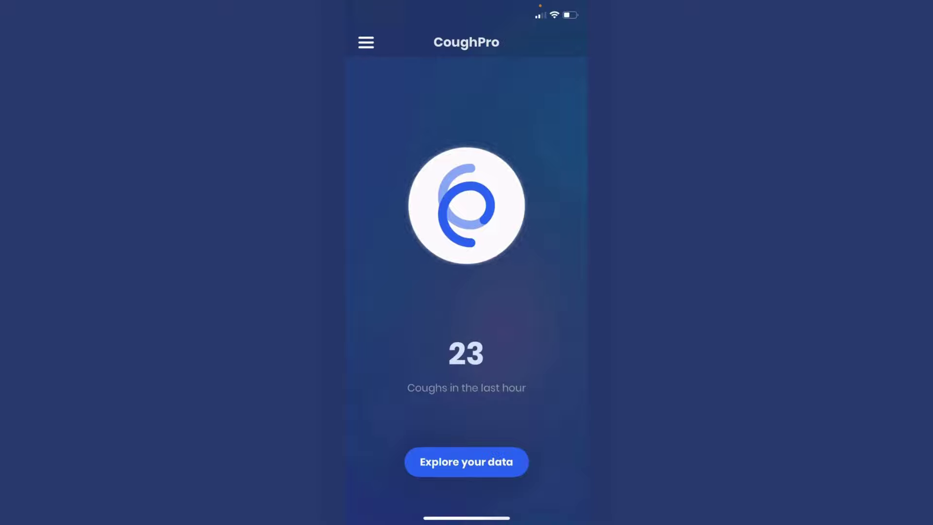
Turn cough tracking off and back on via the CoughPro logo, keeping 23 coughs shown.
{"action": "left_click", "coordinate": [467, 206]}
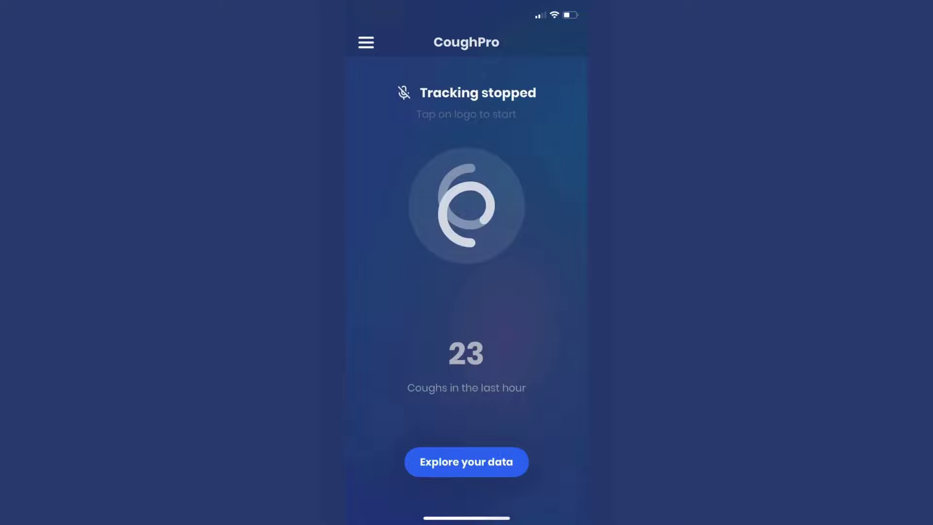
{"action": "left_click", "coordinate": [467, 205]}
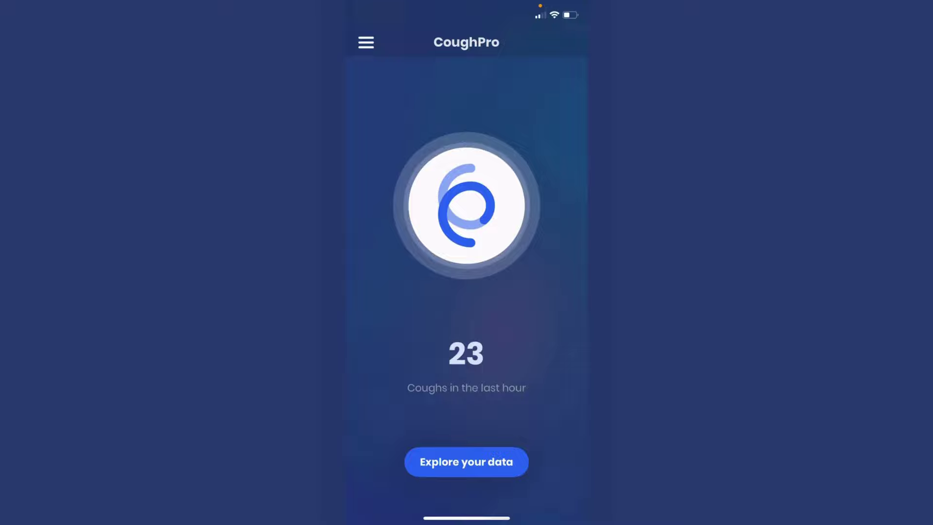
Open the account menu, showing the tracking reminder off at 23:00.
{"action": "left_click", "coordinate": [366, 42]}
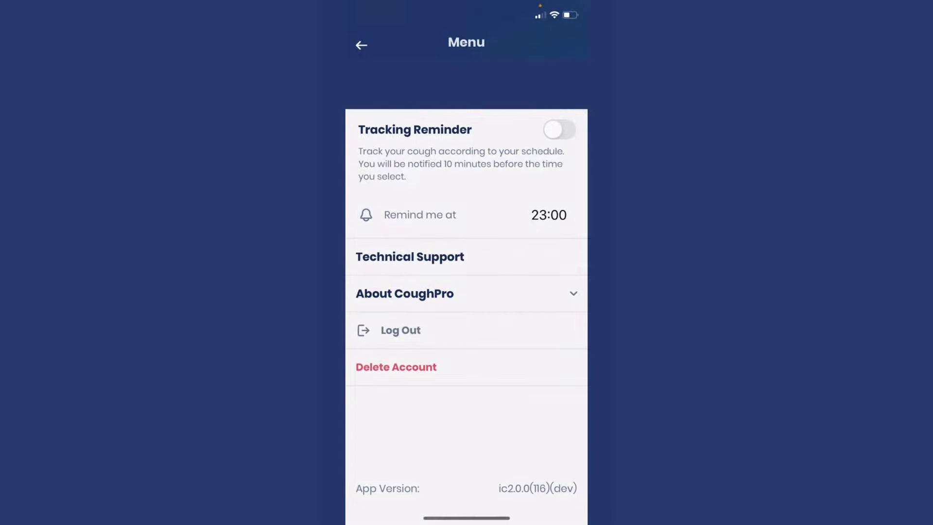
Start a Technical Support email prefilled with app version, device model and OS.
{"action": "left_click", "coordinate": [410, 256]}
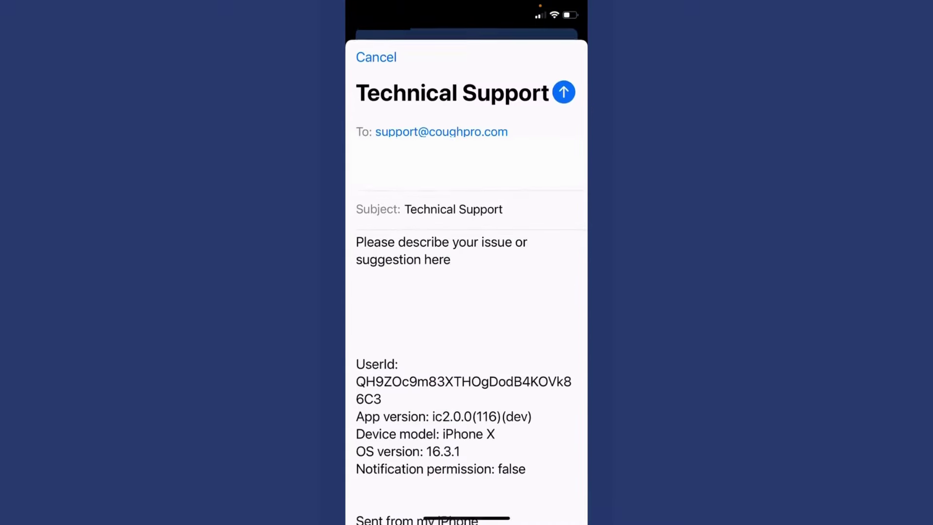